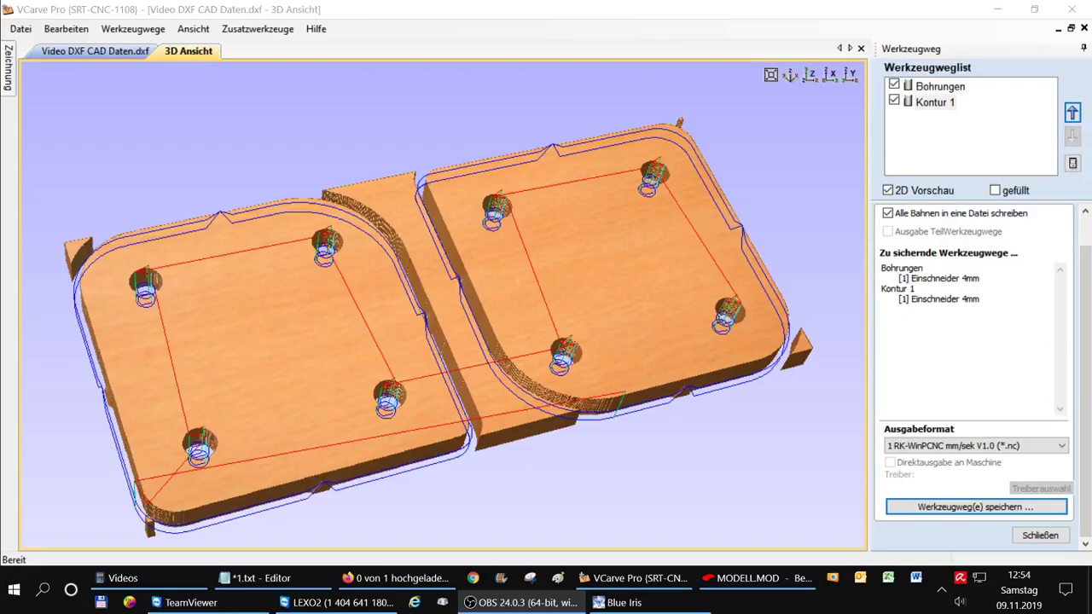
Step: Open the Datei menu in VCarve Pro to reach Speichern unter
left_click(23, 32)
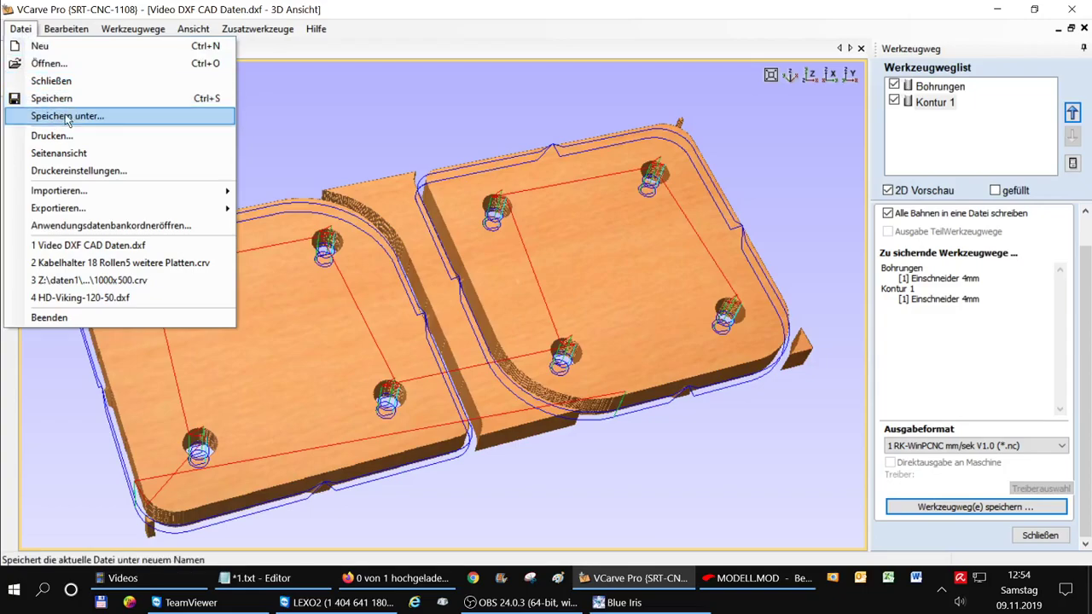
Step: Save the project to the Desktop as Video DXF CAD Daten.crv, then minimize all windows
left_click(68, 115)
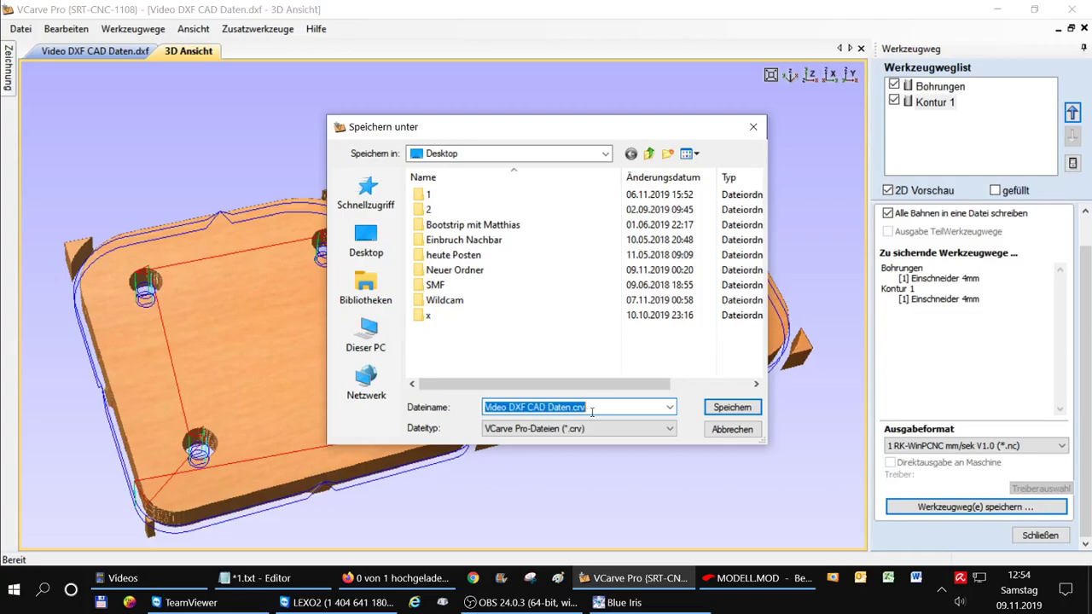
left_click(726, 412)
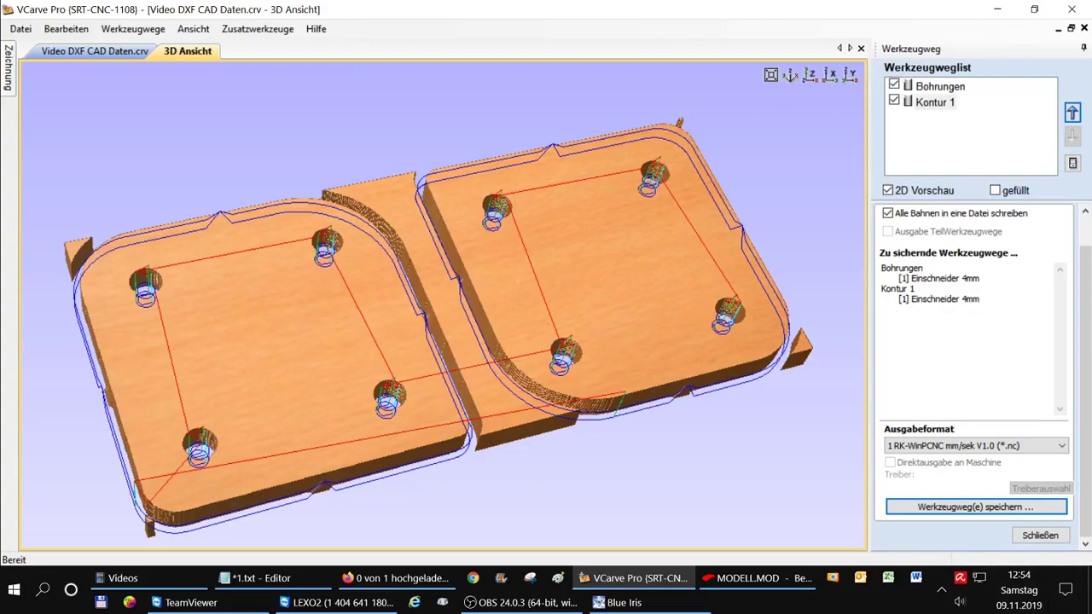
left_click(1089, 604)
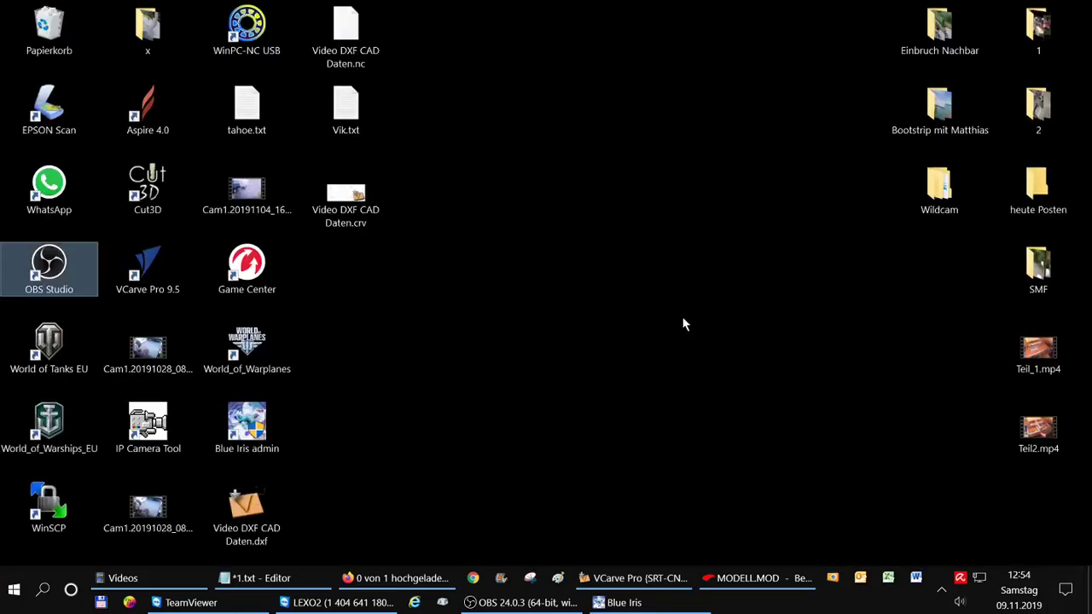
Step: Launch WinPC-NC USB from its desktop shortcut
left_click(235, 28)
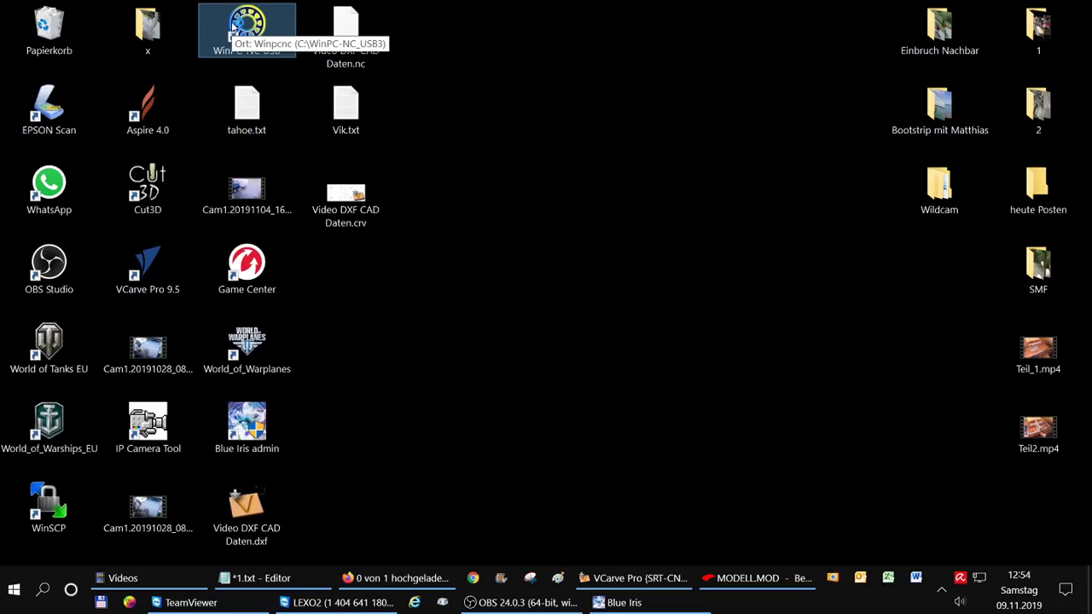
double_click(232, 28)
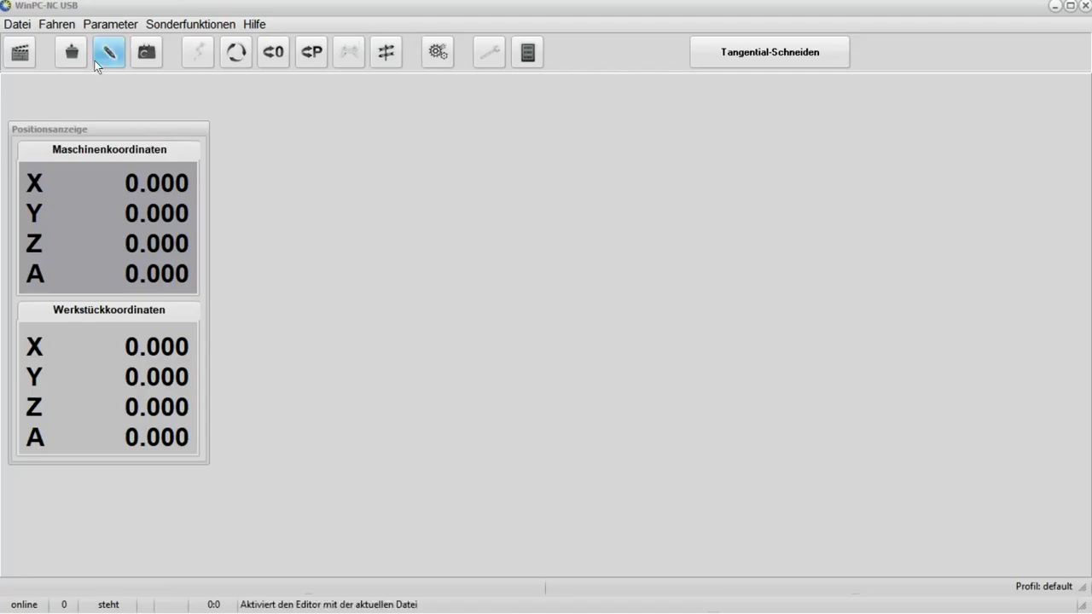
Step: Load Video DXF CAD Daten.nc from the Desktop folder
left_click(21, 32)
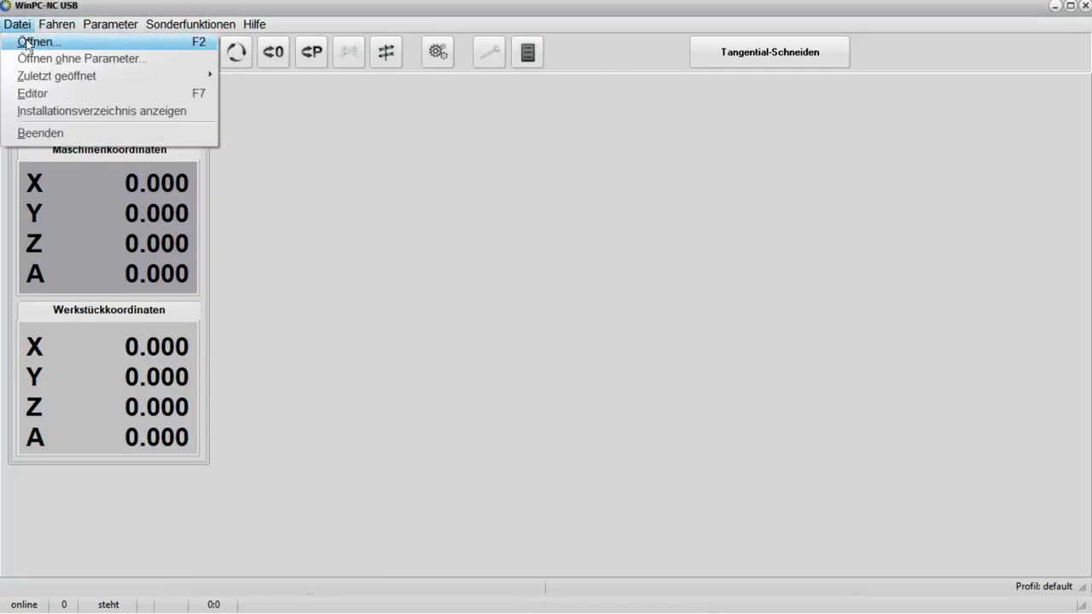
left_click(28, 42)
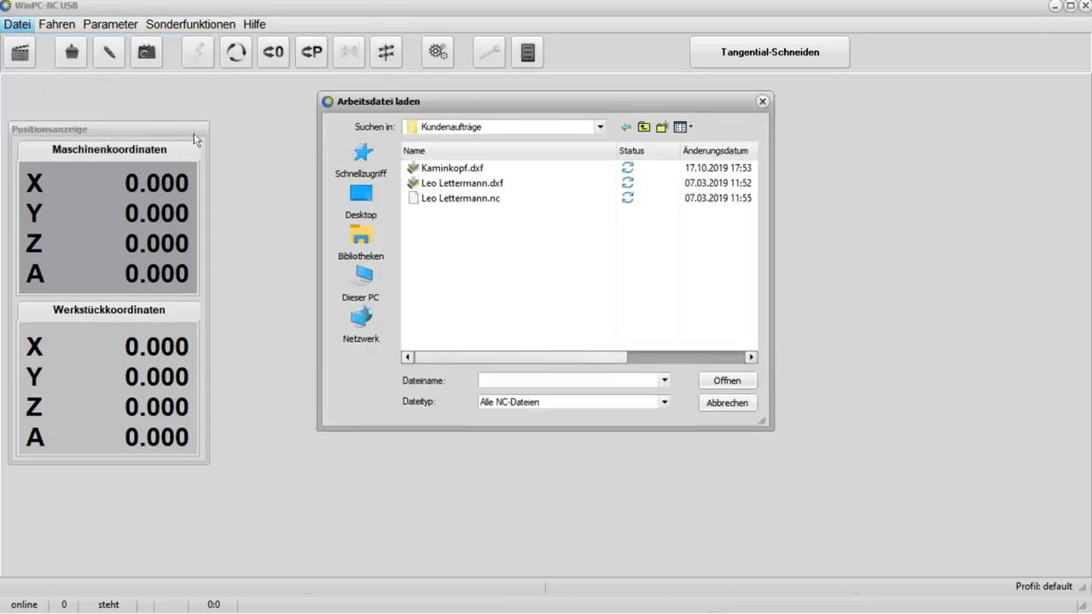
left_click(368, 195)
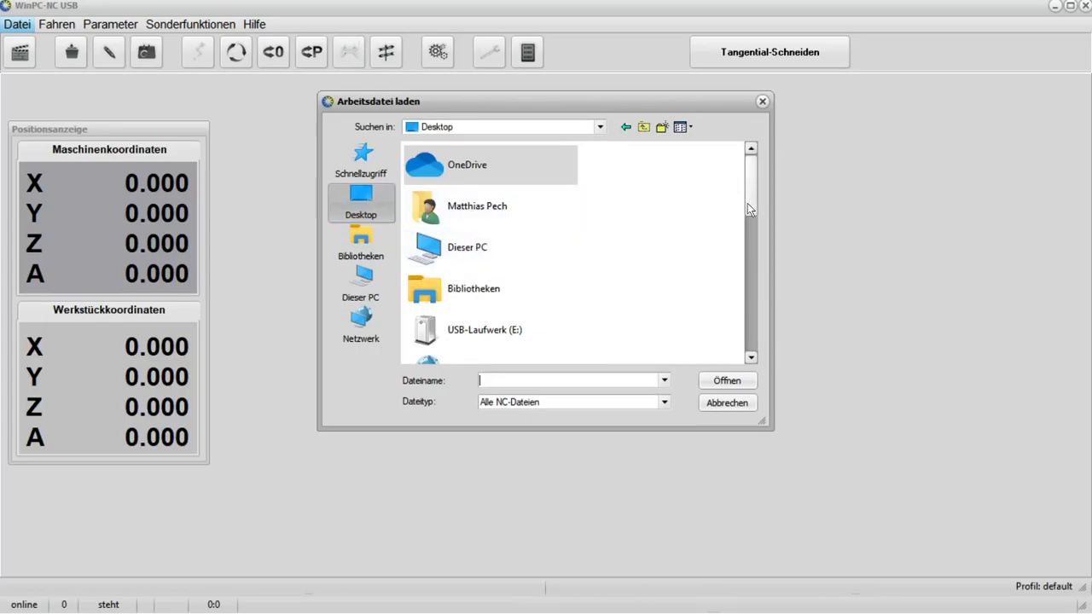
left_click_drag(747, 203, 760, 346)
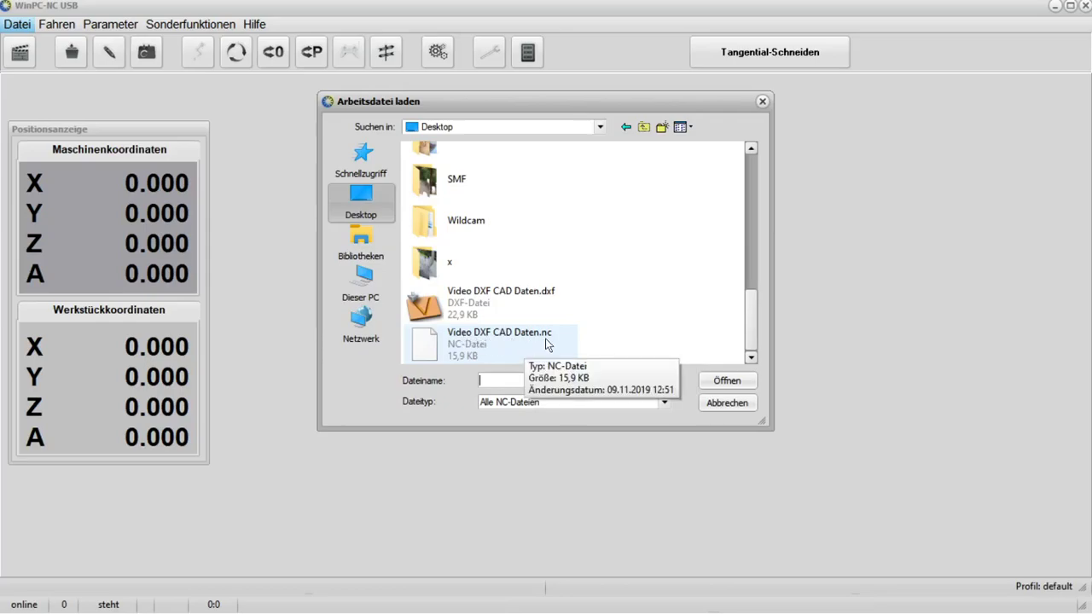
left_click(547, 344)
left_click(715, 384)
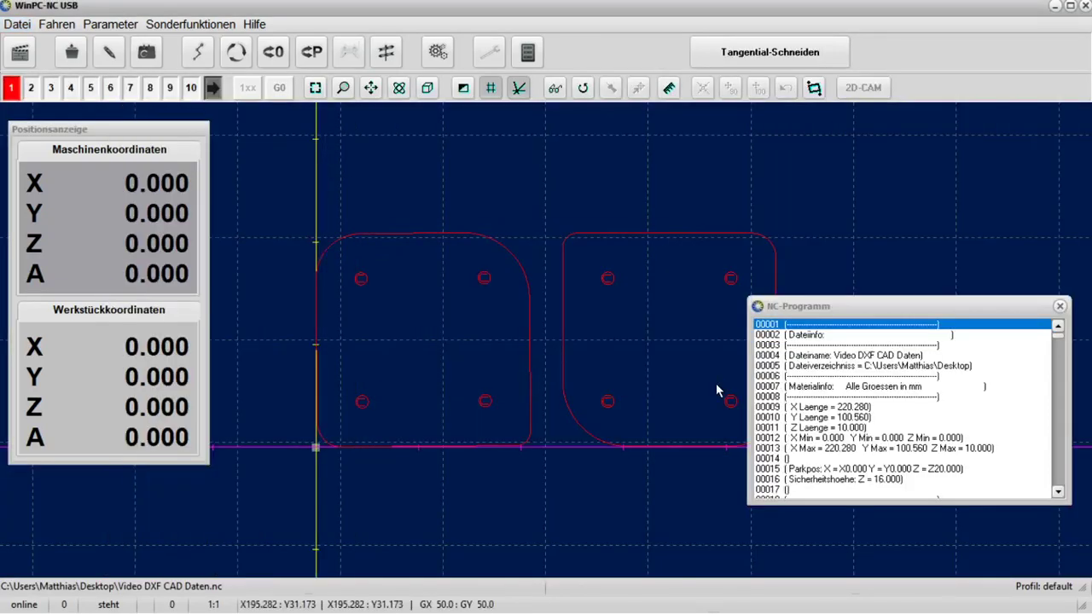
Step: Move the NC program listing aside, scroll to the Einschneider 4mm tool line, then close it
left_click(984, 311)
mouse_move(984, 312)
left_mouse_down()
mouse_move(1021, 139)
mouse_move(879, 143)
left_mouse_up()
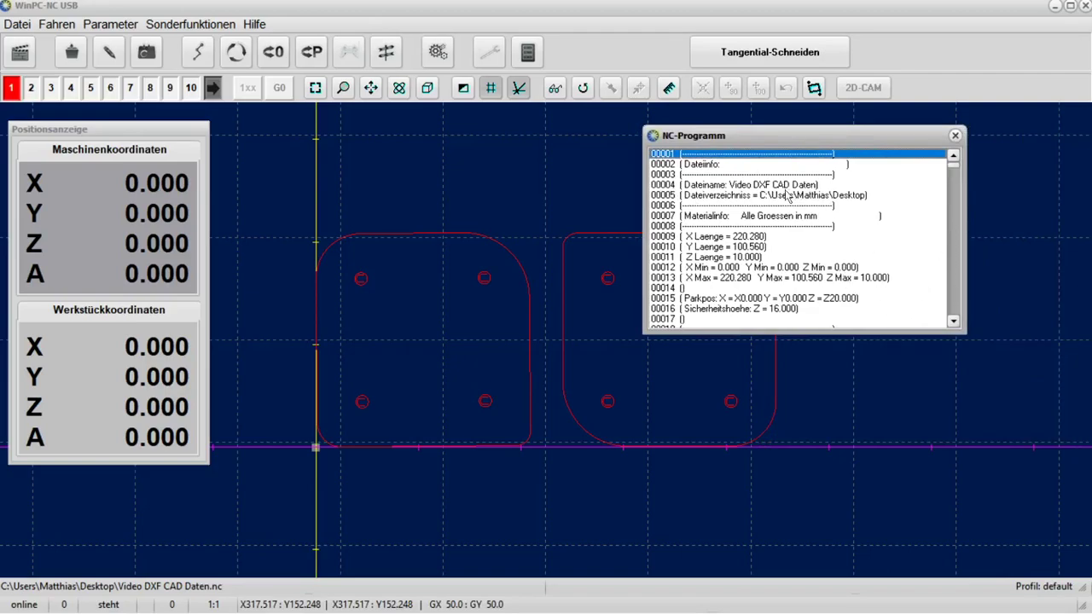
left_click(954, 322)
left_click(953, 322)
left_click(953, 322)
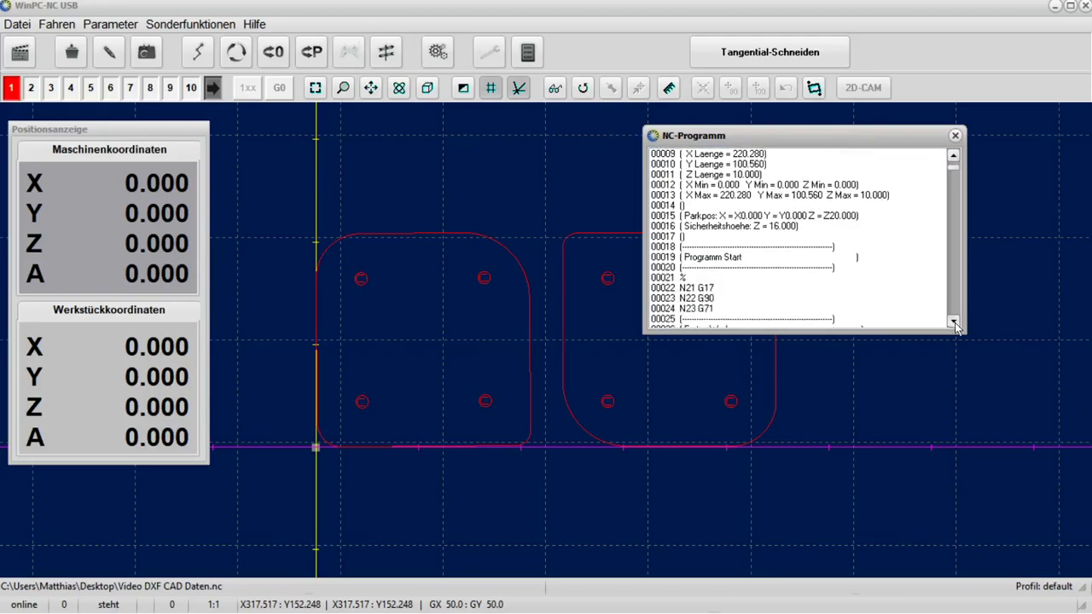
left_click(954, 323)
left_click(954, 323)
left_click(953, 322)
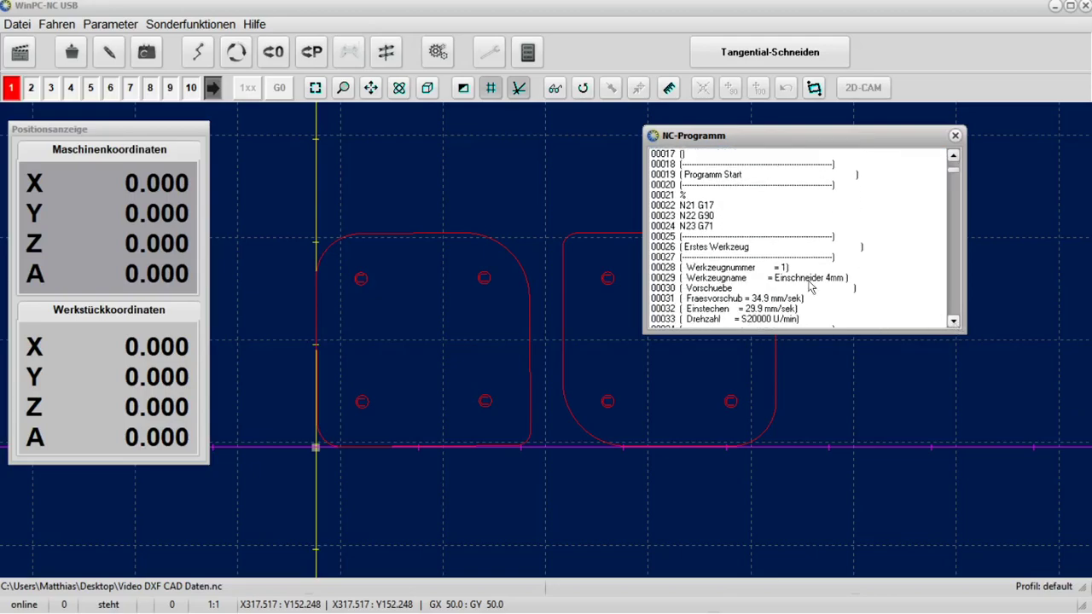
left_click(775, 280)
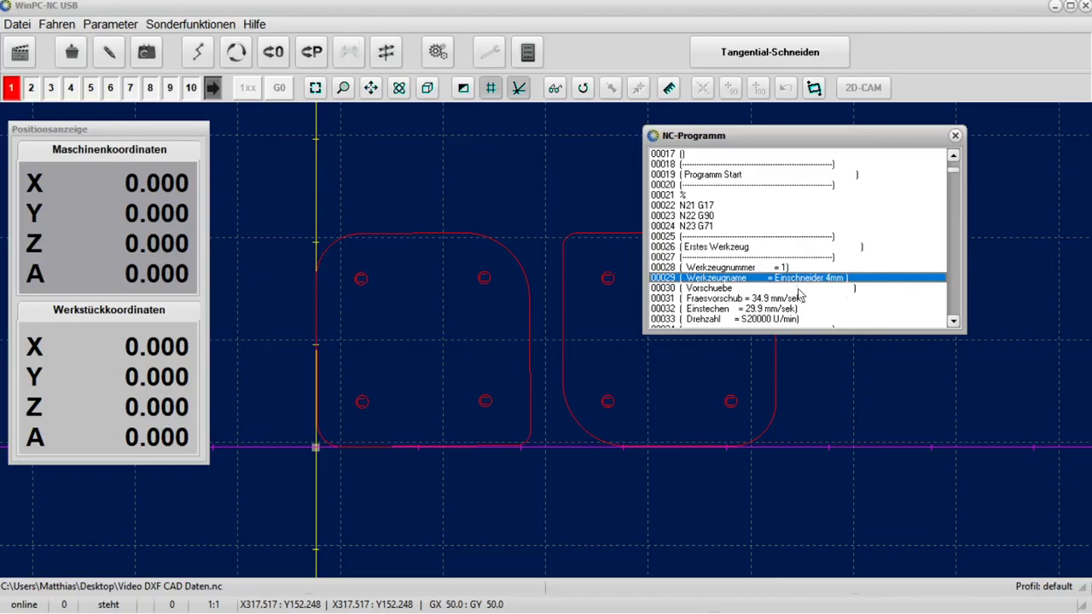
left_click(956, 135)
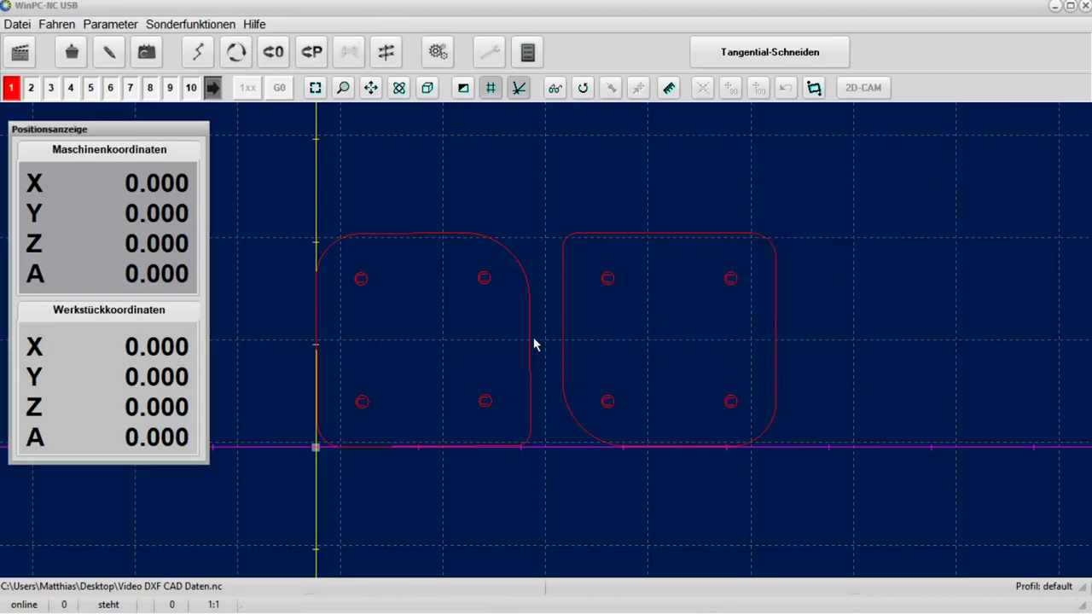
Step: Tilt the two parts into a 3D perspective, then show them within the full machine work area
left_click(400, 90)
left_click_drag(531, 358, 542, 312)
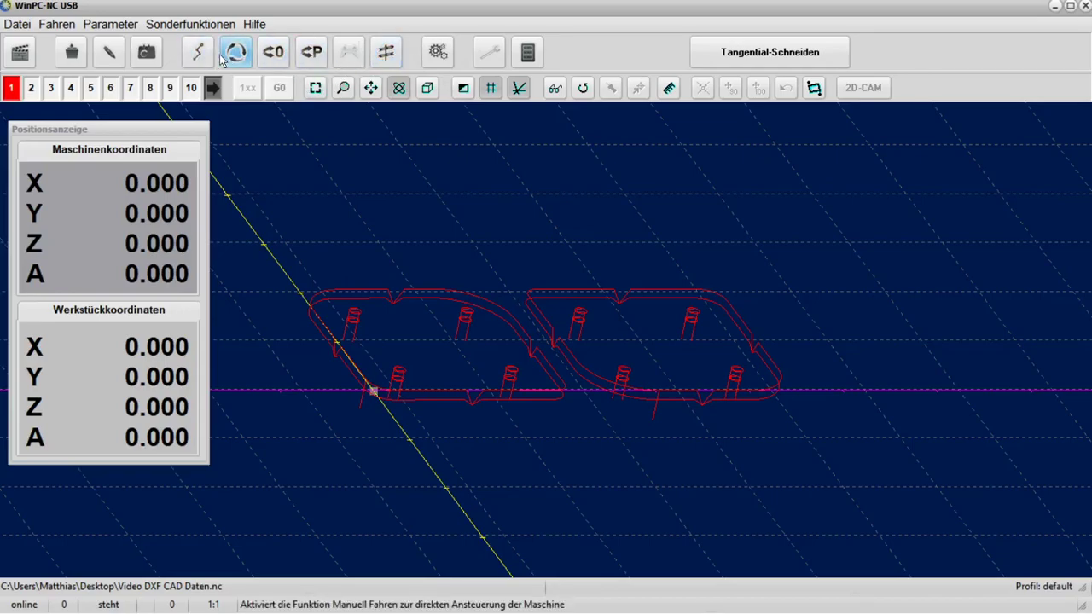
left_click(554, 91)
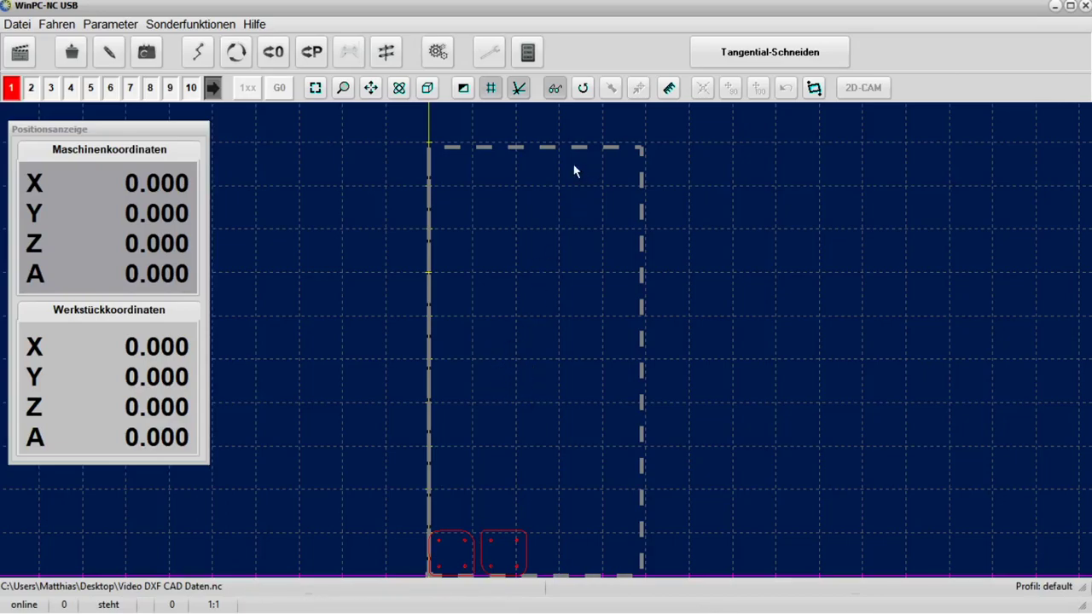
Step: Skip the reference run and jog the machine diagonally toward X+ and Y+
left_click(236, 52)
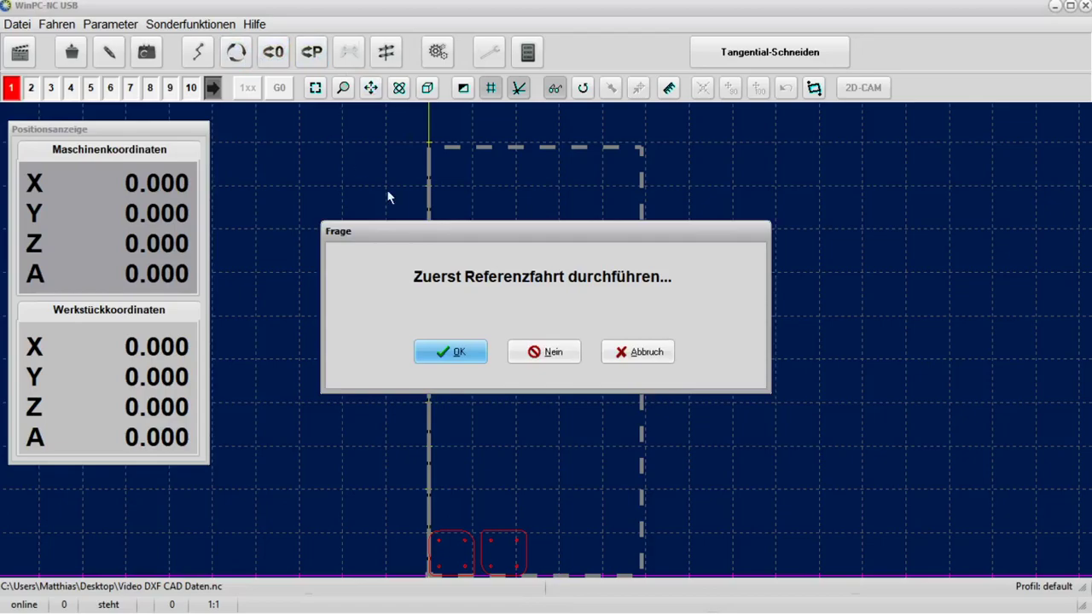
left_click(557, 358)
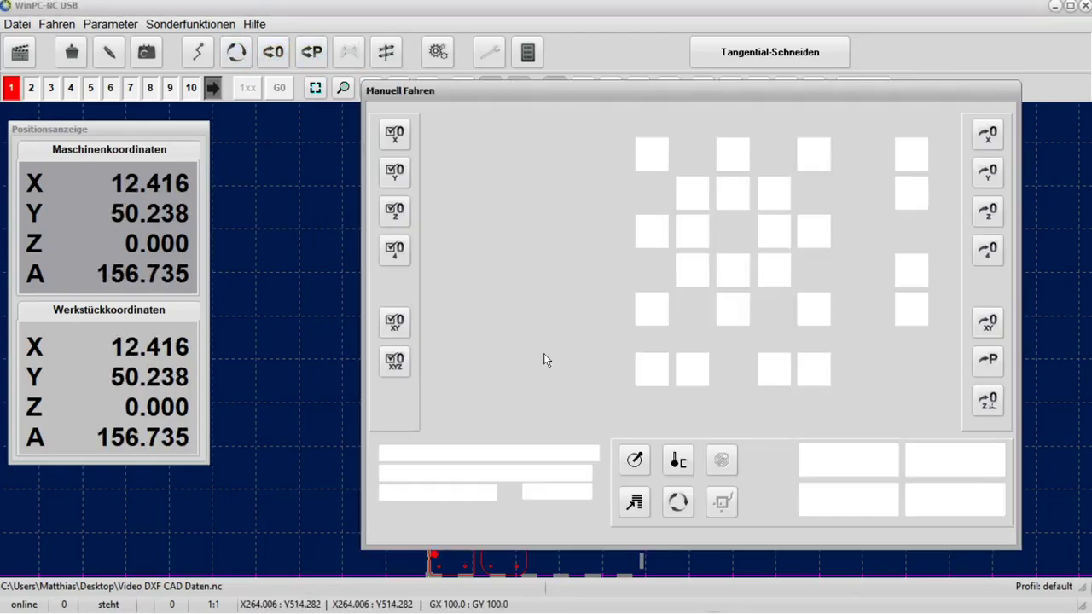
left_click(772, 194)
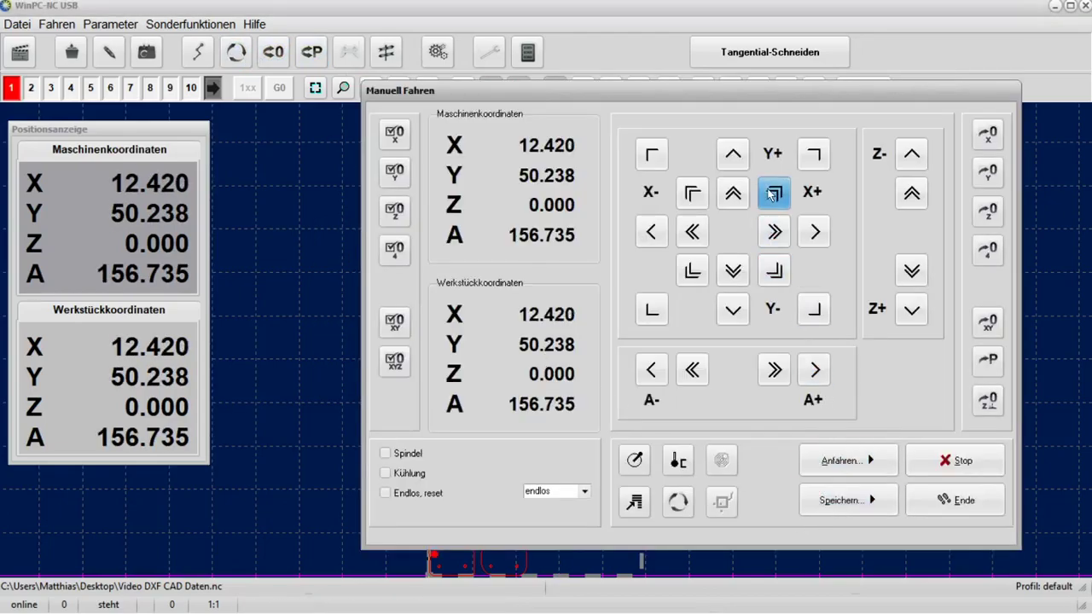
left_click(944, 507)
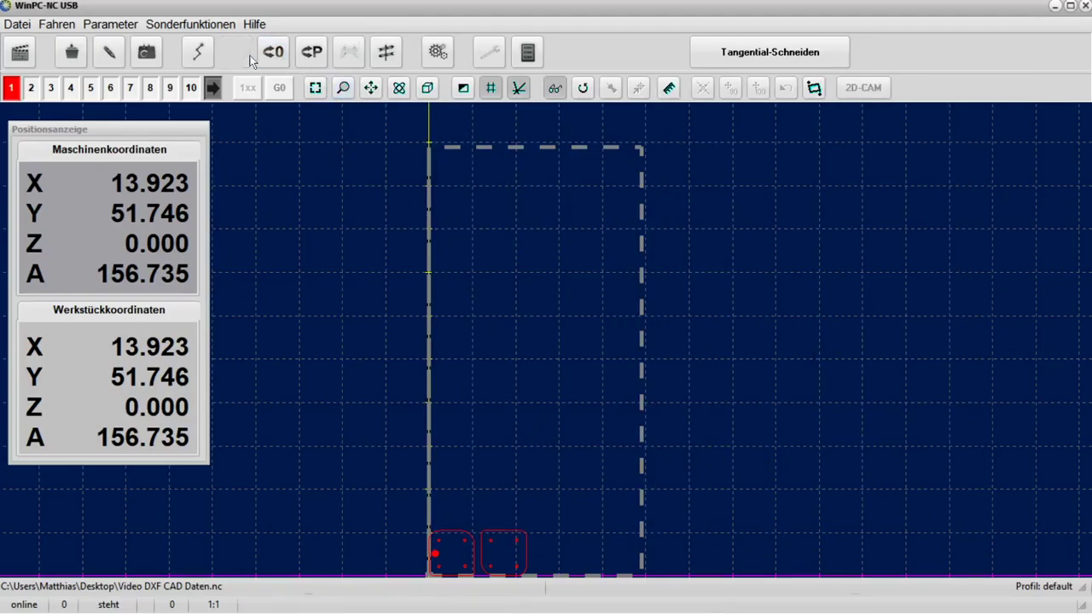
Step: Store the current position (machine X 13.923 / Y 51.746) as the workpiece XY zero
left_click(237, 52)
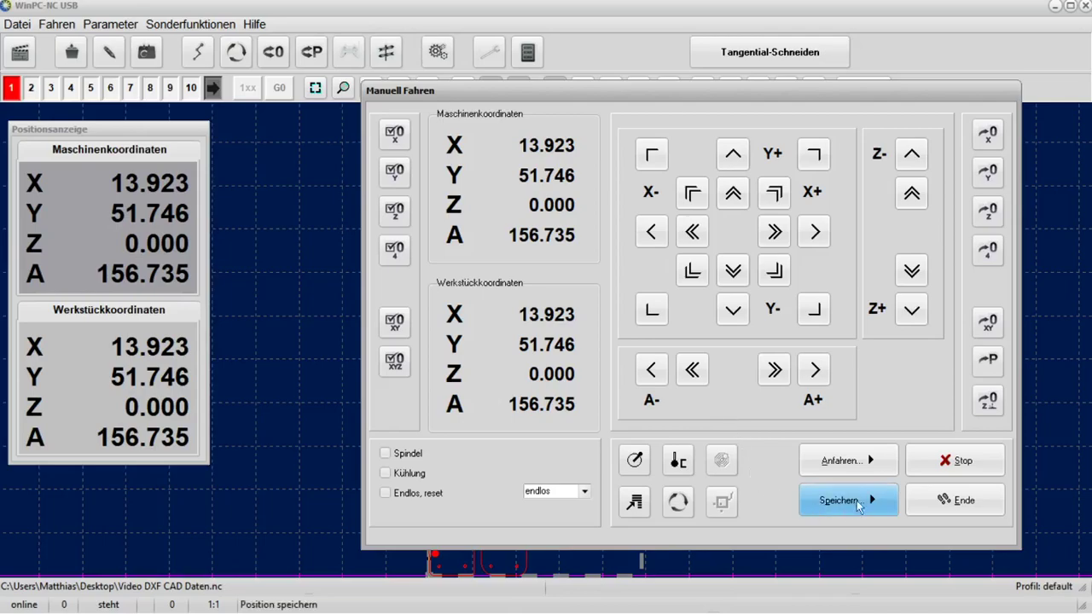
left_click(862, 502)
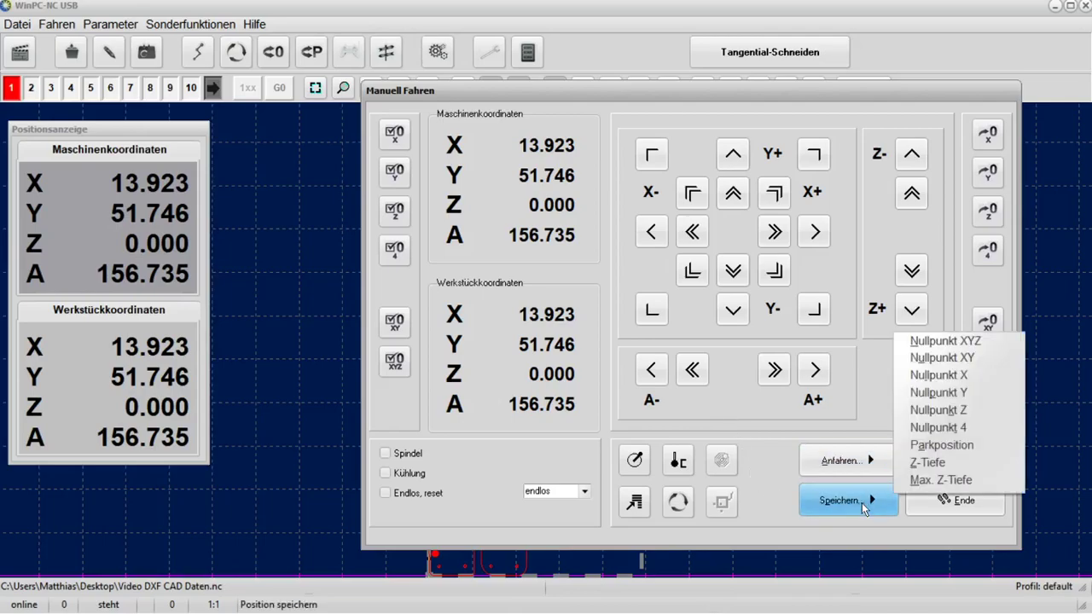
left_click(964, 358)
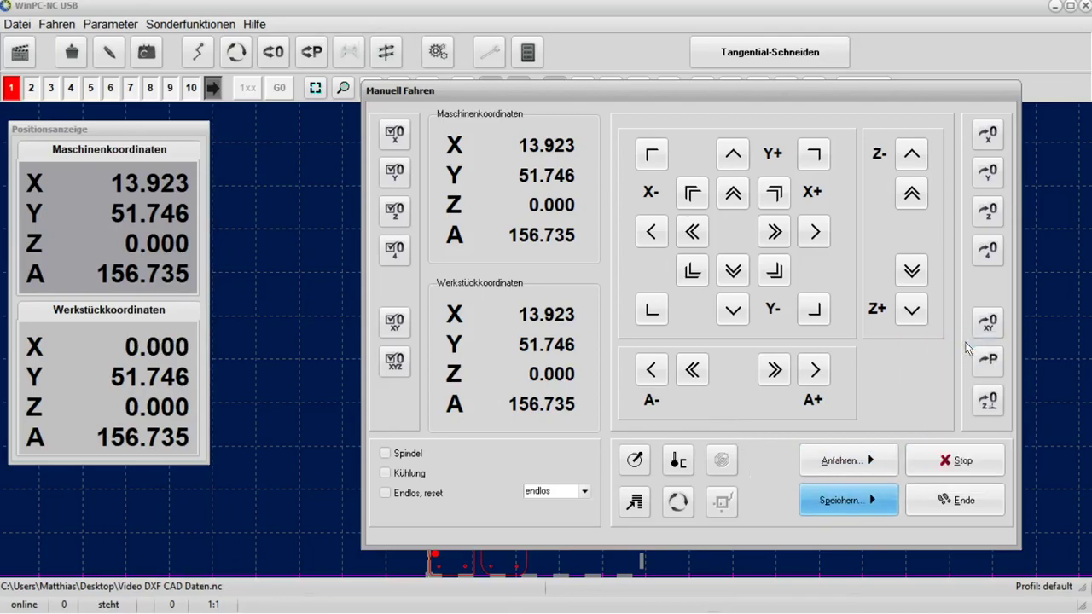
left_click(964, 499)
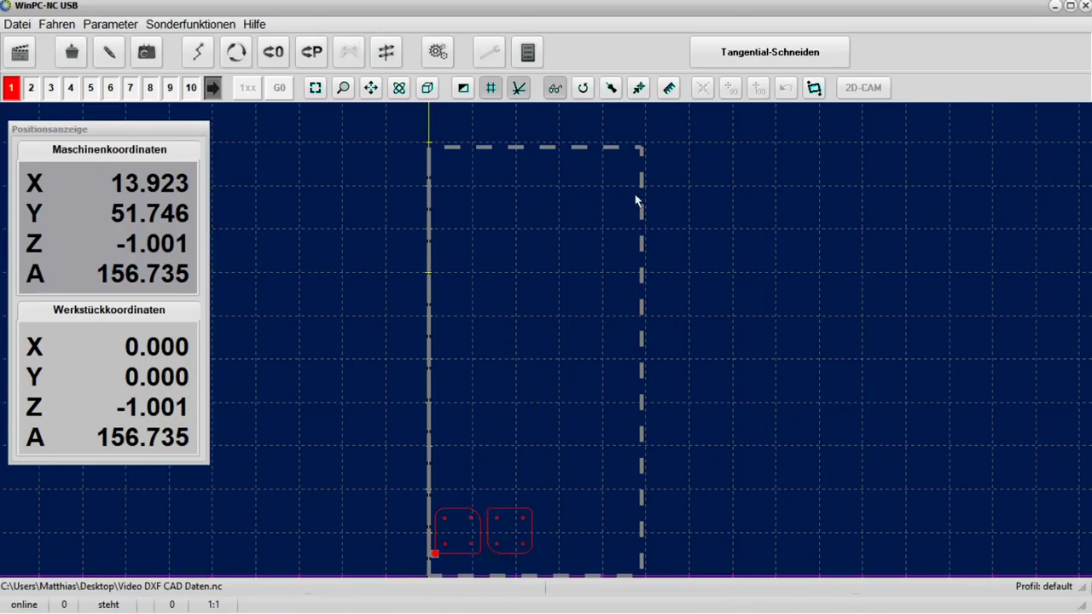
Step: Send the machine to a picked mid-work-area point, stopping at workpiece X 131.040 / Y 381.956
left_click(639, 89)
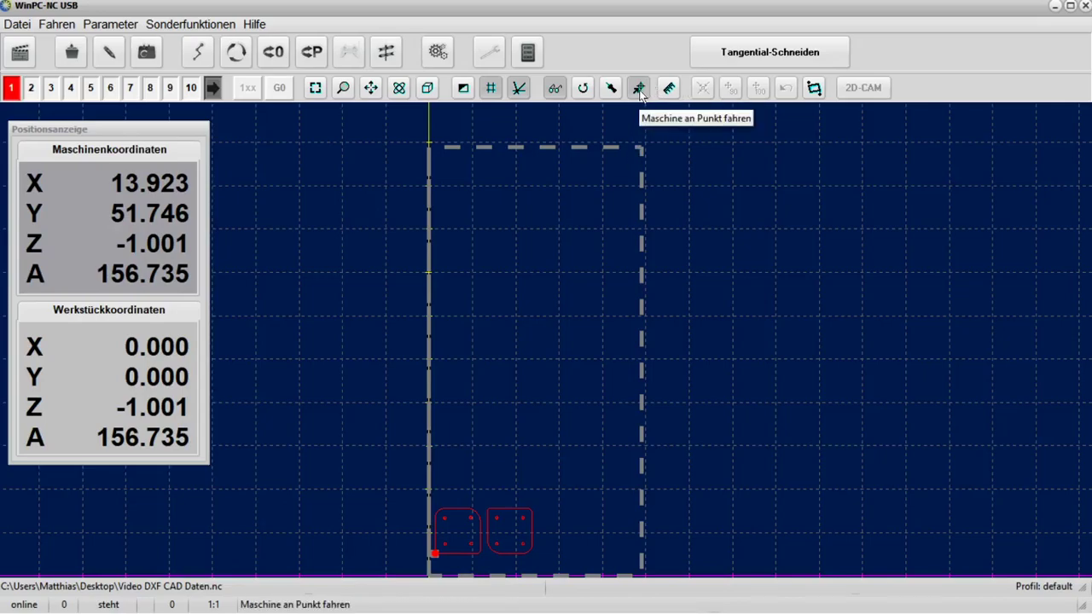
left_click(639, 88)
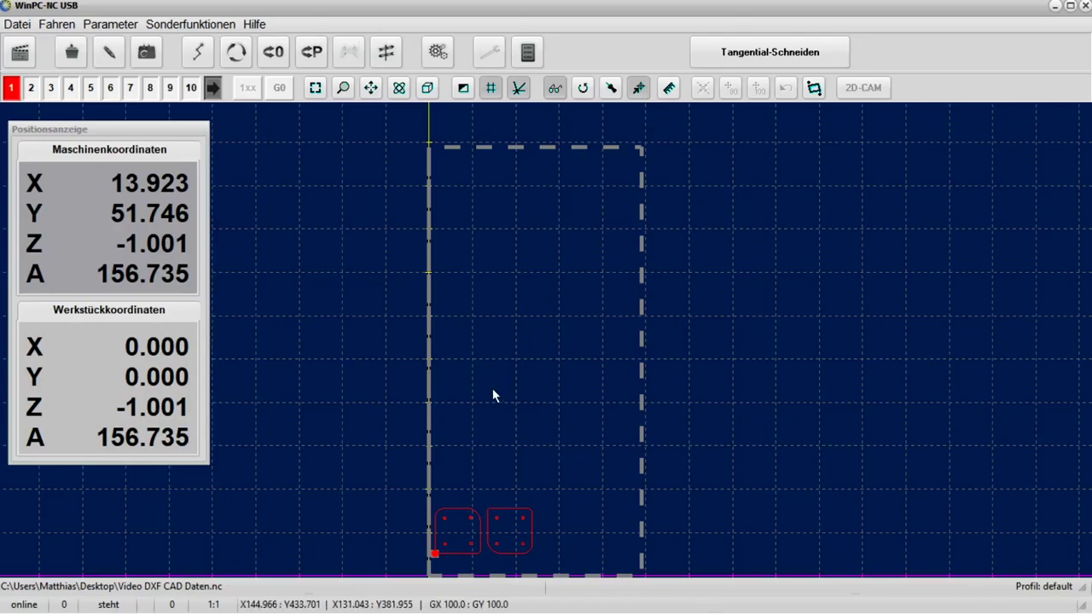
left_click(493, 389)
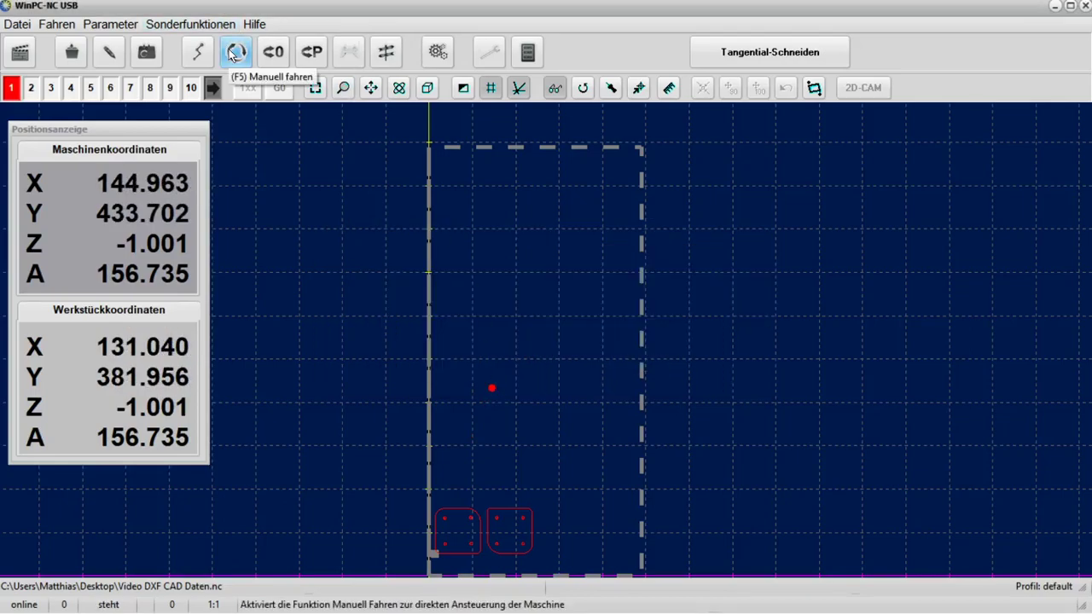
Step: Store machine position X 144.963 / Y 433.702 as the workpiece XYZ zero
left_click(235, 54)
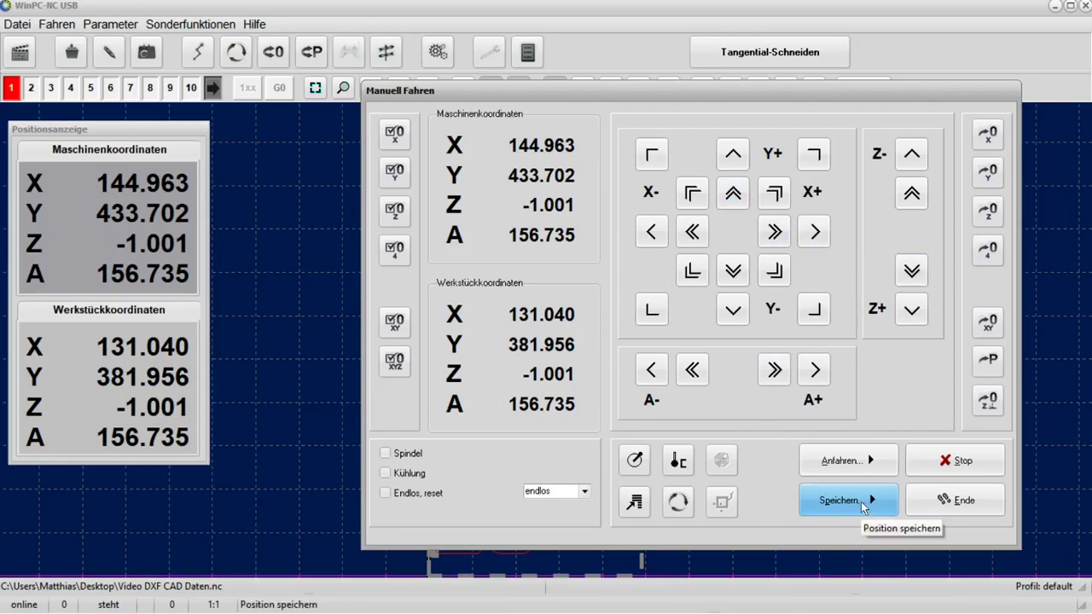
left_click(864, 507)
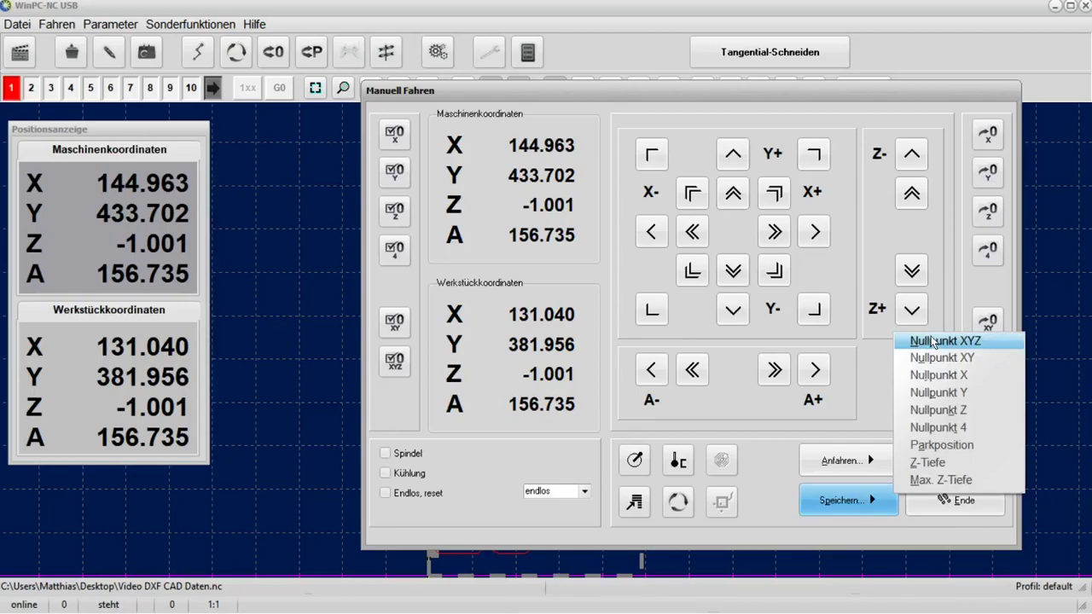
left_click(933, 341)
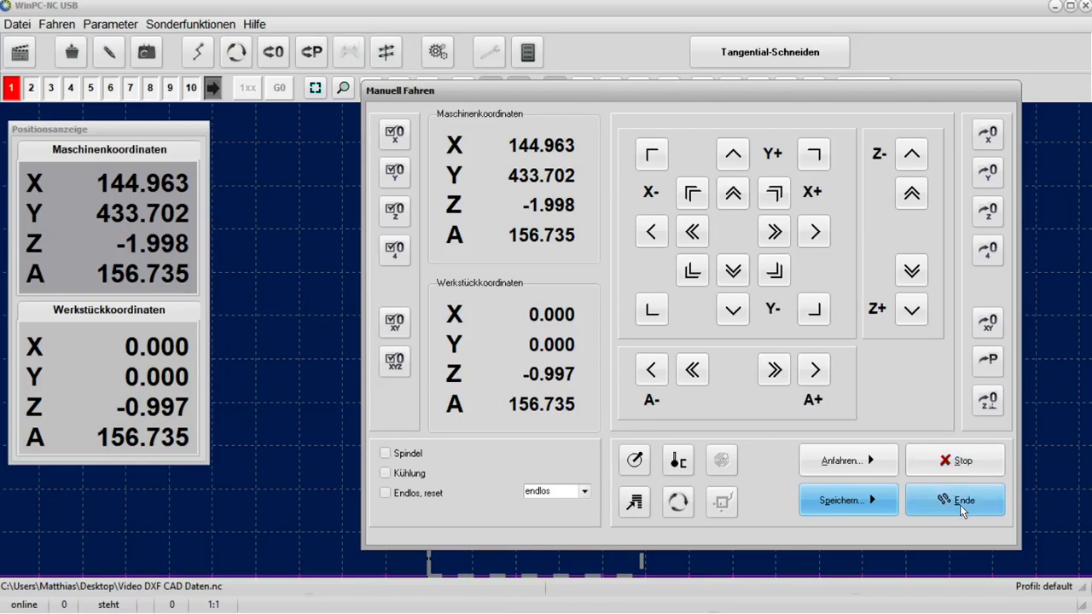
left_click(960, 505)
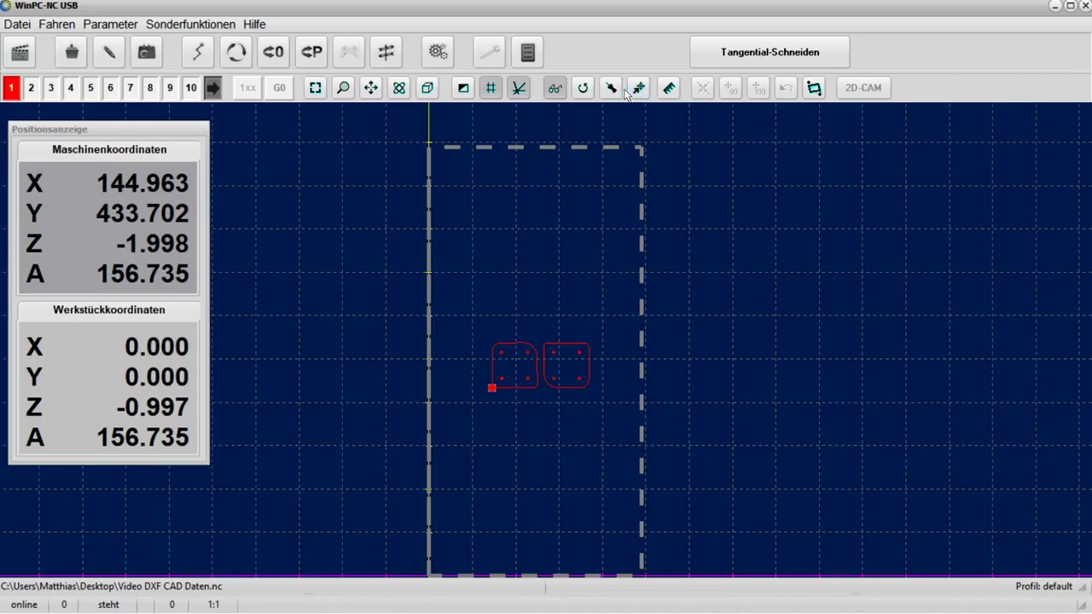
Step: Zoom onto the two parts in a tilted 3D view, then open the Fahren menu
left_click(555, 89)
left_click(553, 89)
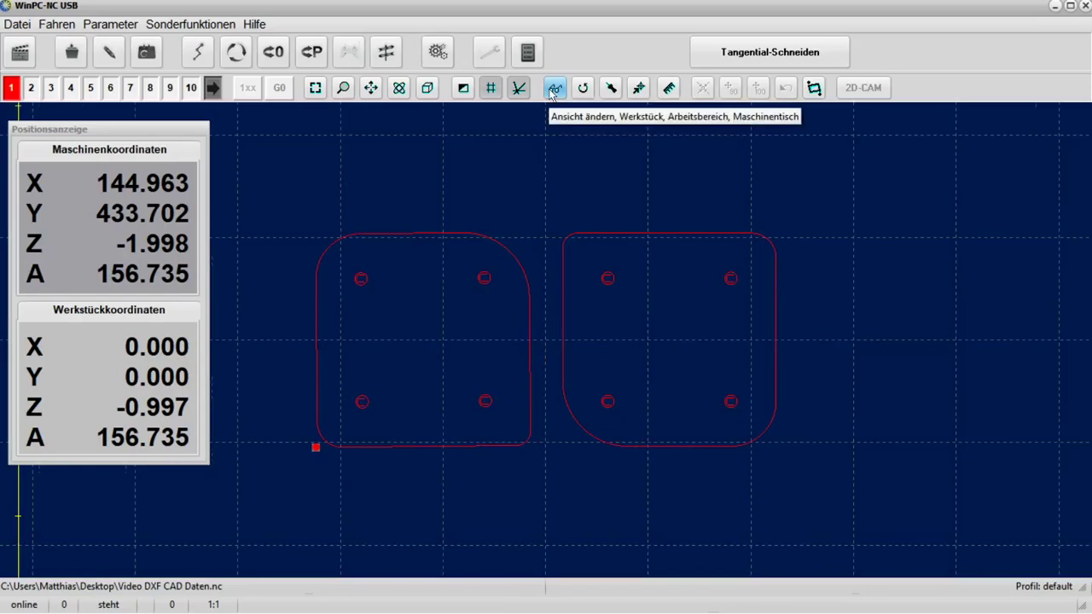
left_click(399, 88)
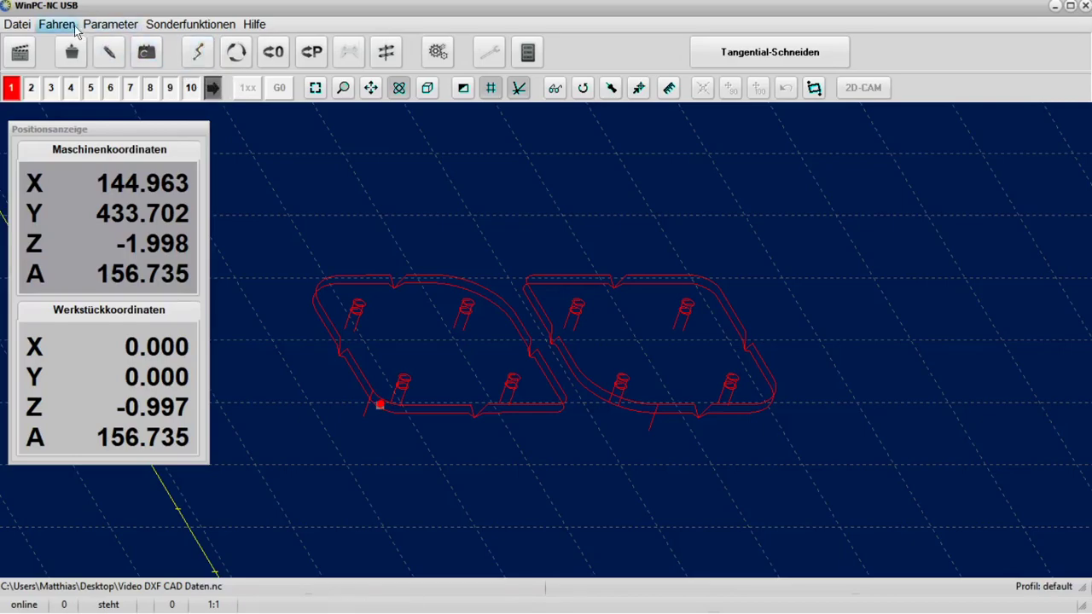
left_click(63, 28)
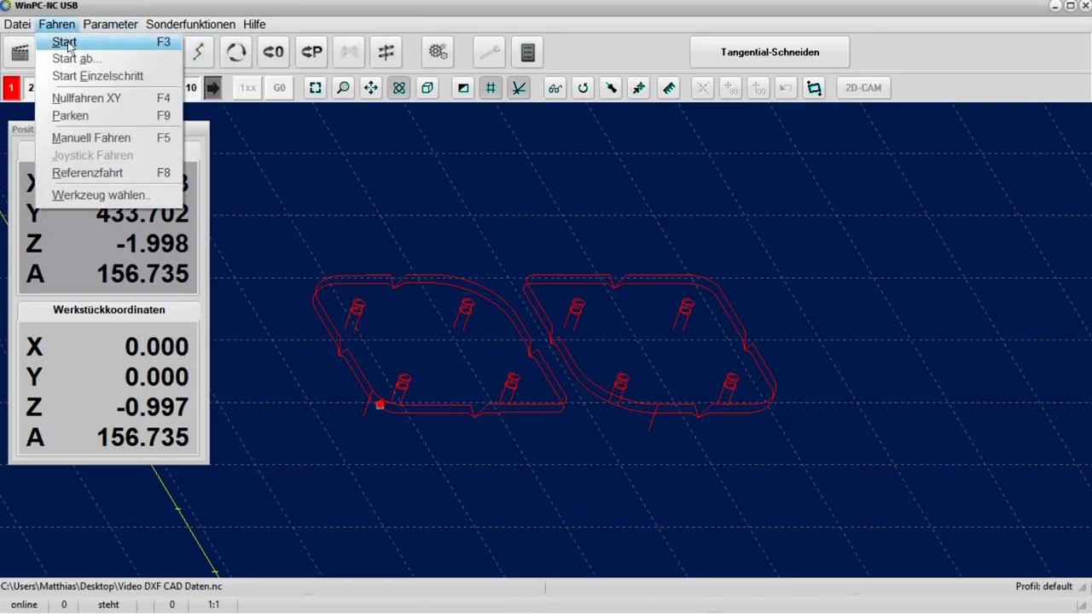
Step: Start the milling job and confirm 'Trotzdem starten?' despite the Z-axis limit warning
left_click(67, 44)
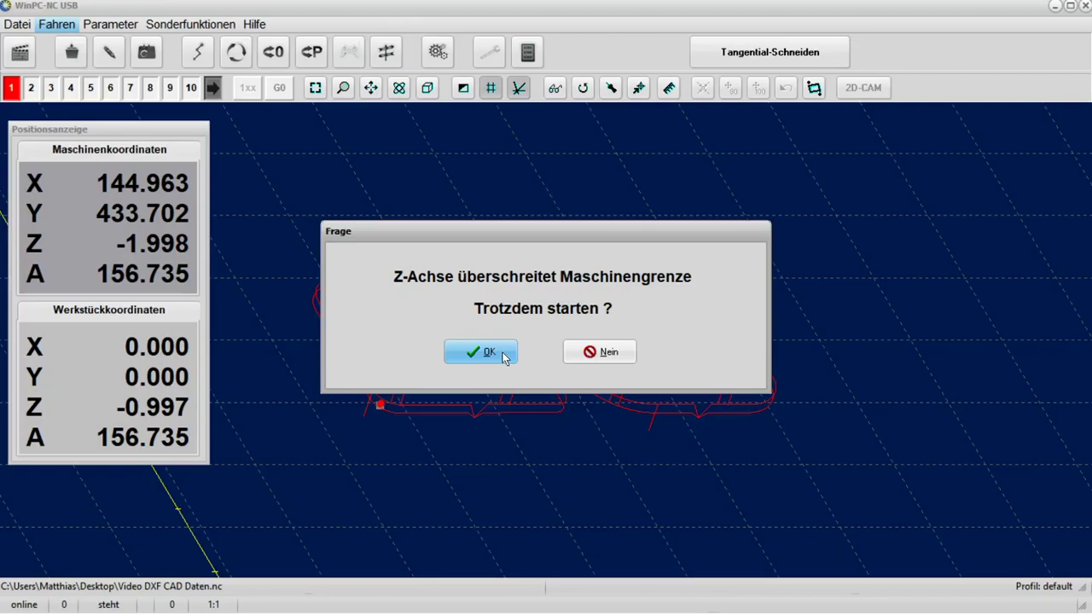
left_click(503, 355)
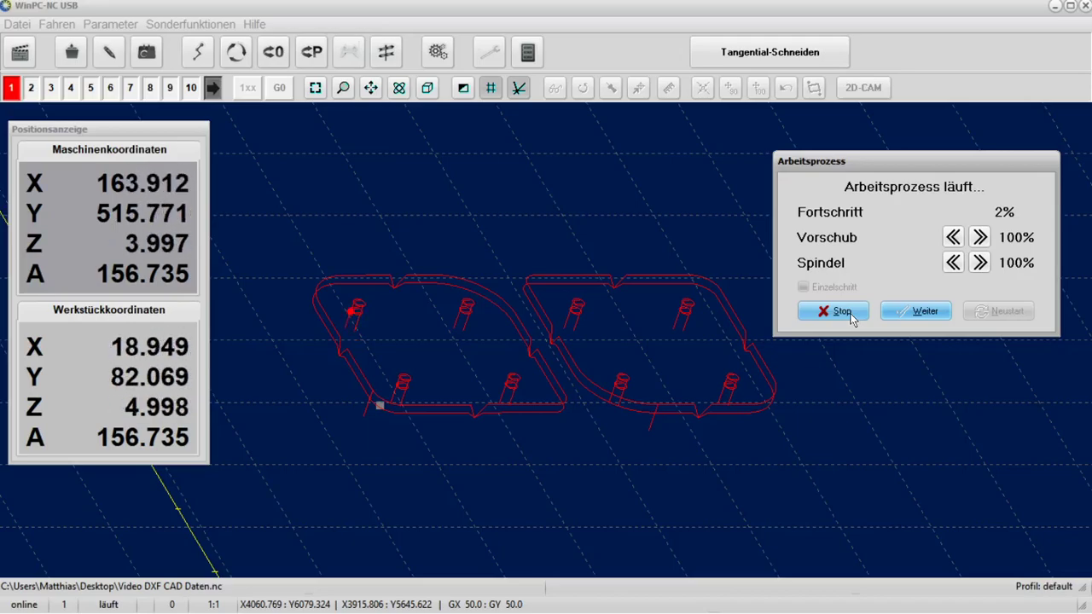
Step: Stop the running milling job and bring up the Parameter settings list
left_click(839, 312)
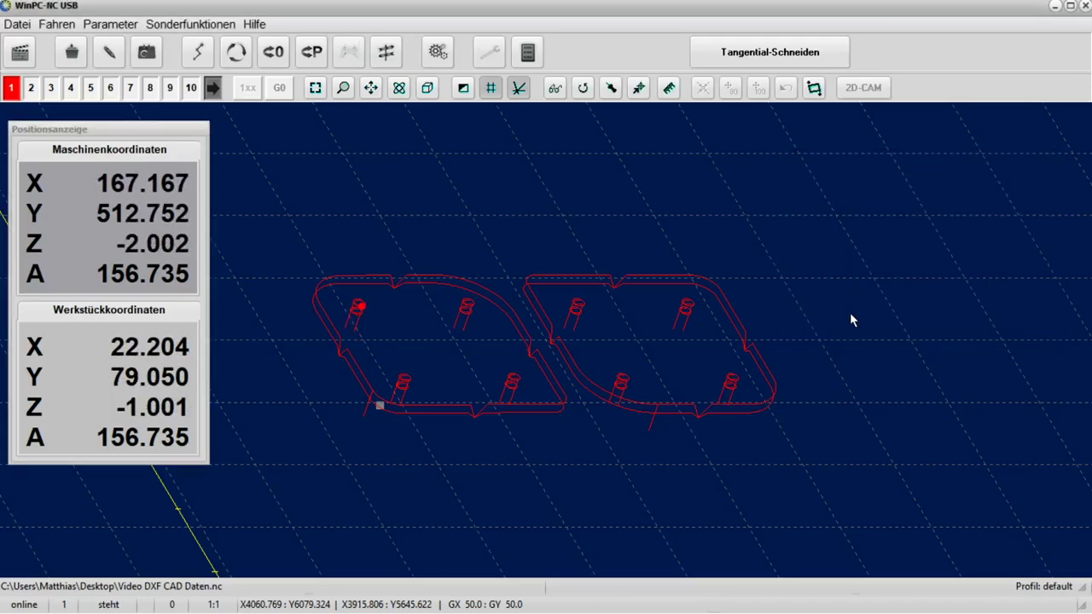
left_click(114, 25)
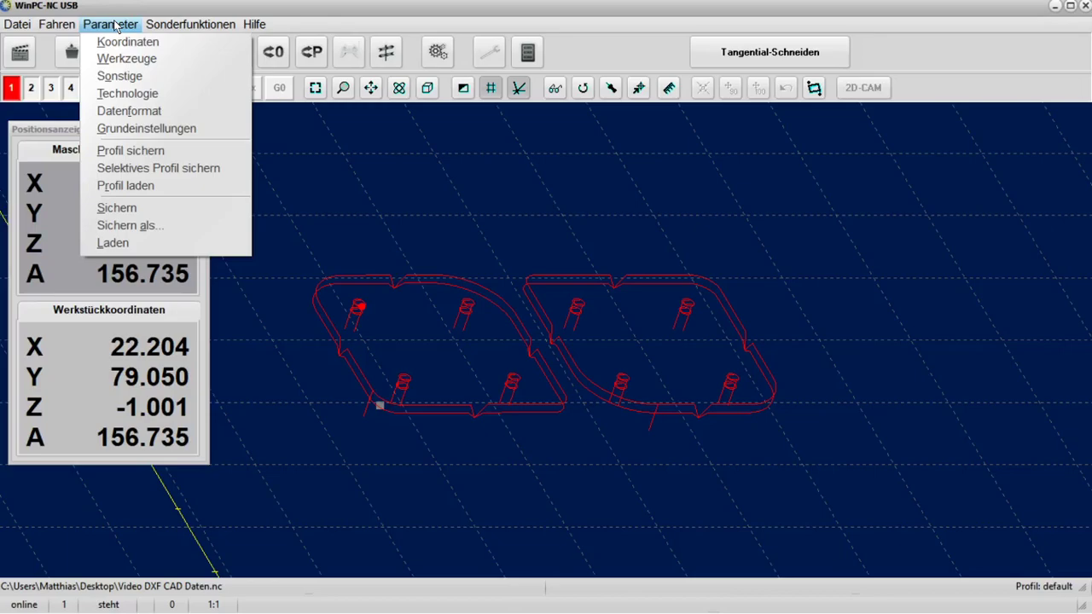
left_click(332, 194)
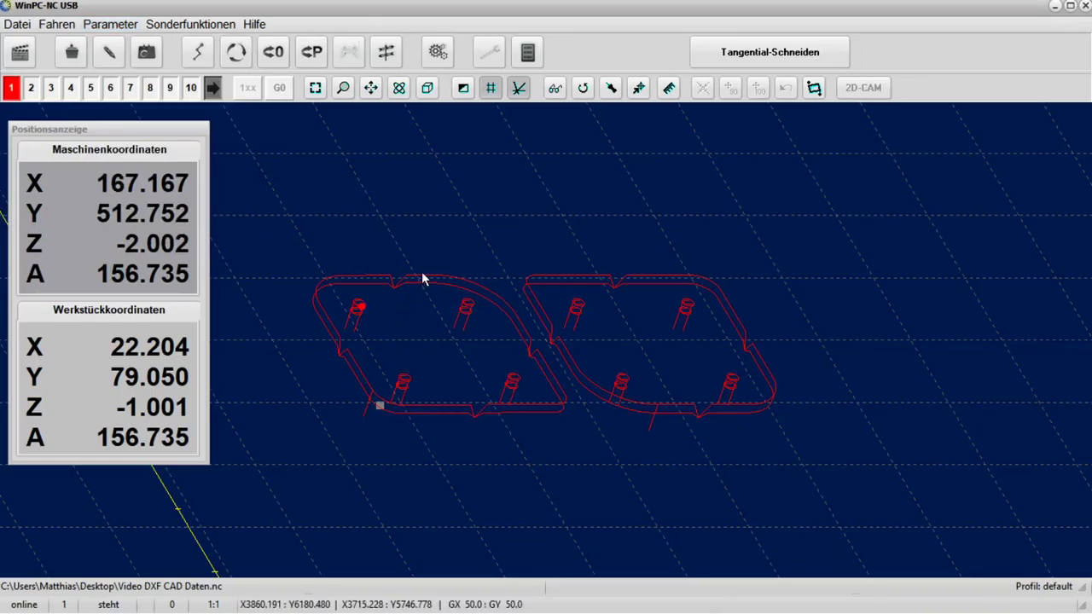
left_click(121, 35)
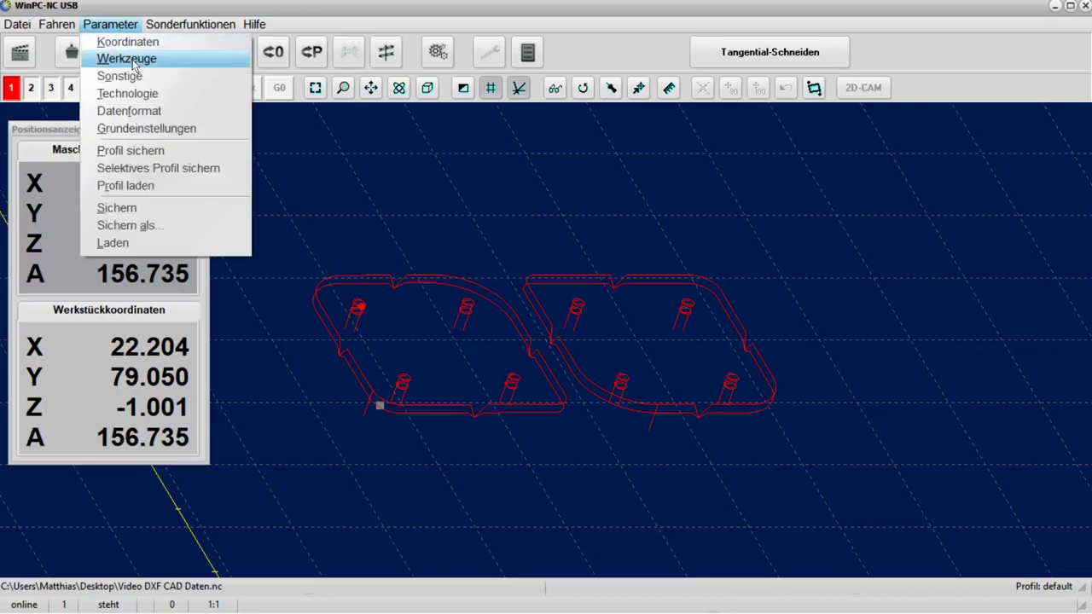
key("Escape")
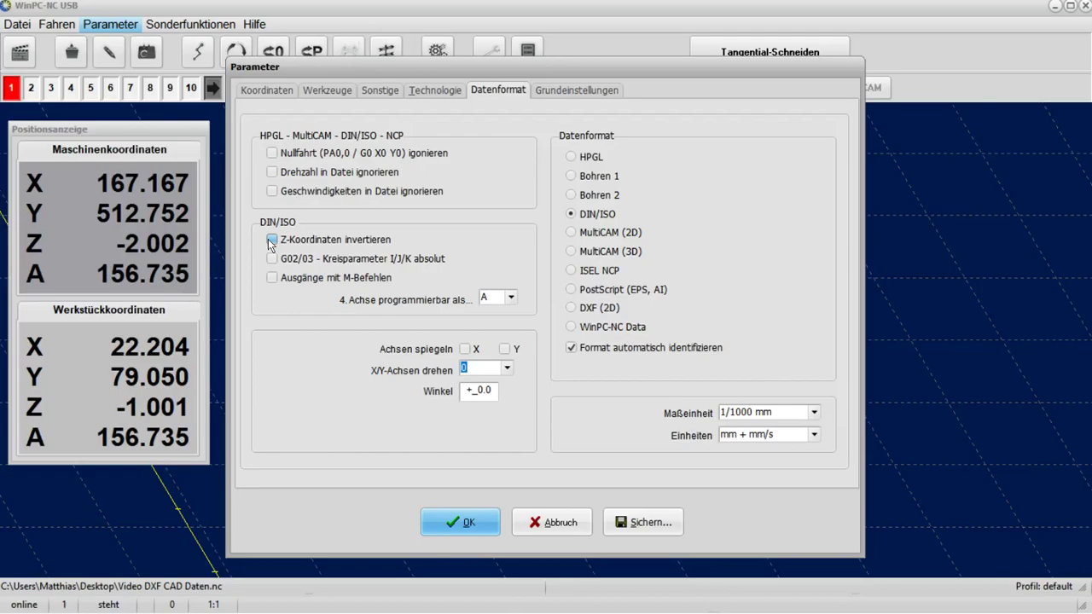
Step: Enable 'Z-Koordinaten invertieren', save the parameters to the profile, and apply them
left_click(271, 242)
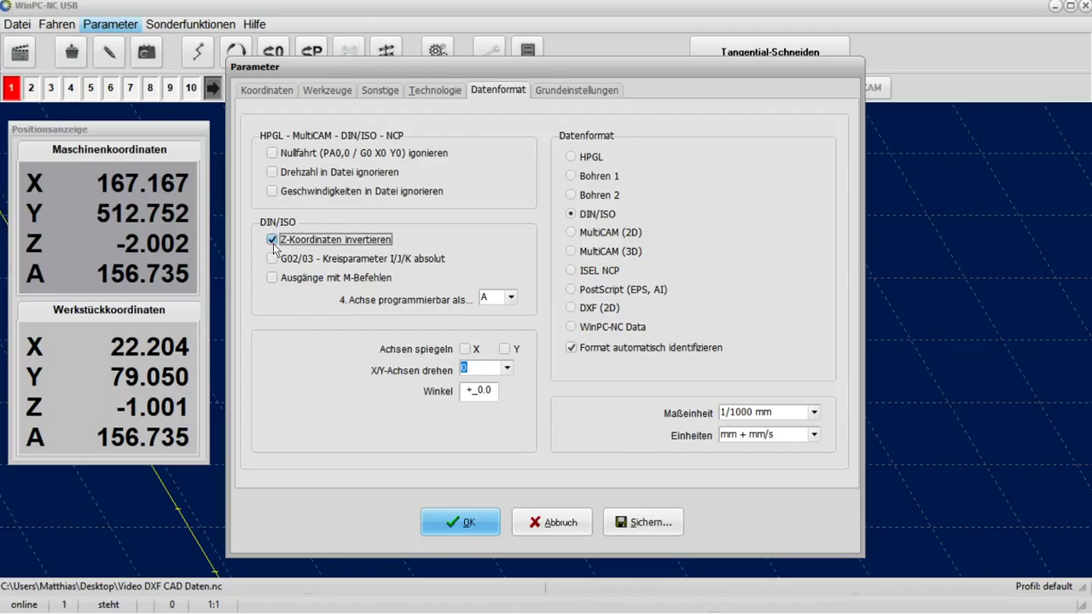
left_click(652, 529)
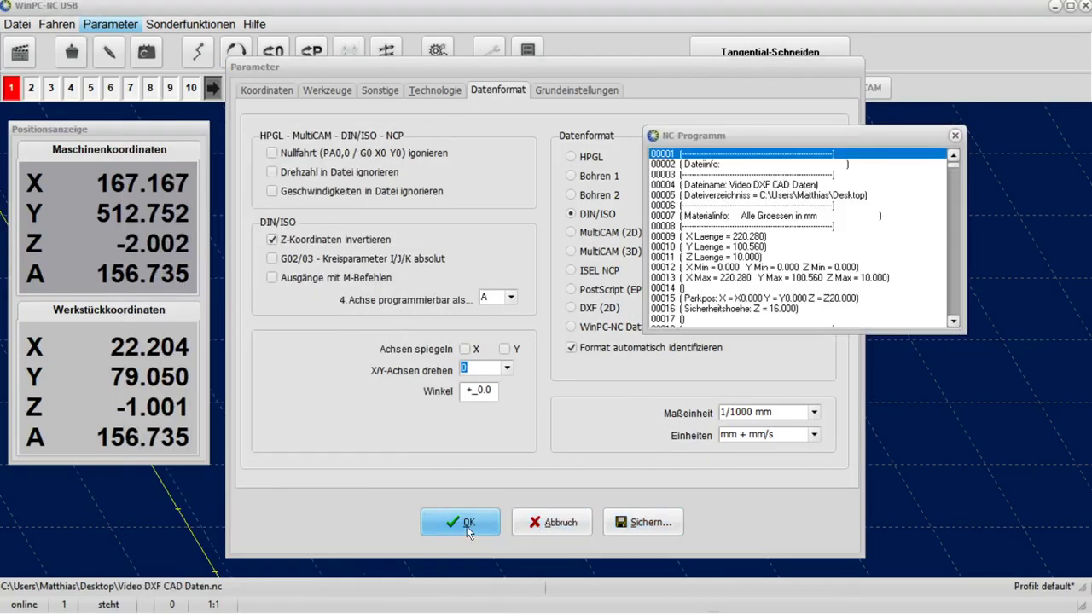
left_click(467, 524)
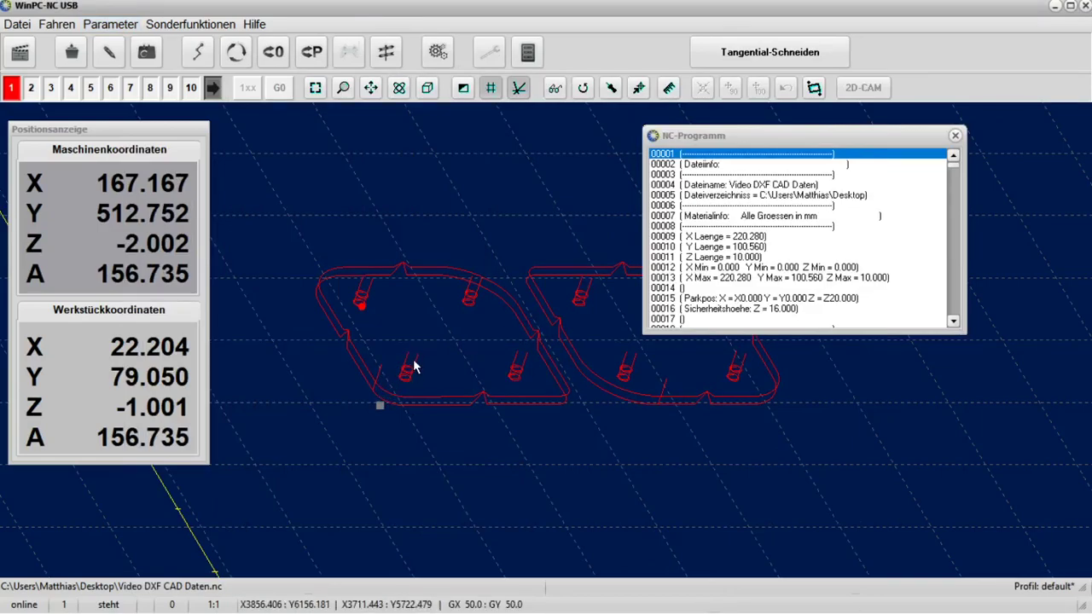
Step: Close the NC-Programm listing, restart the job past the Z-limit warning, and stop it at 5%
left_click(955, 135)
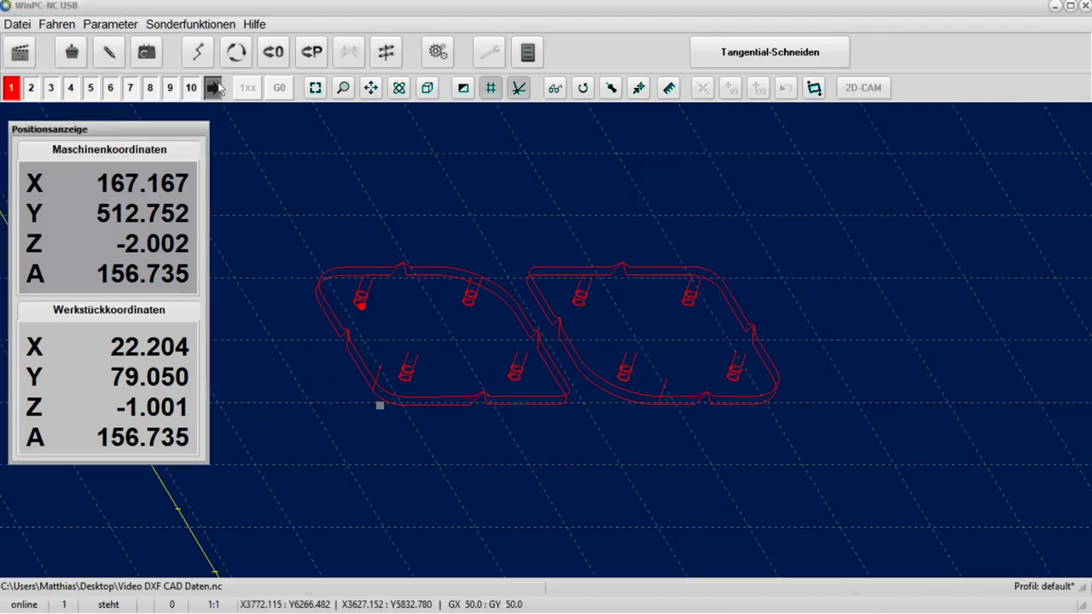
left_click(203, 60)
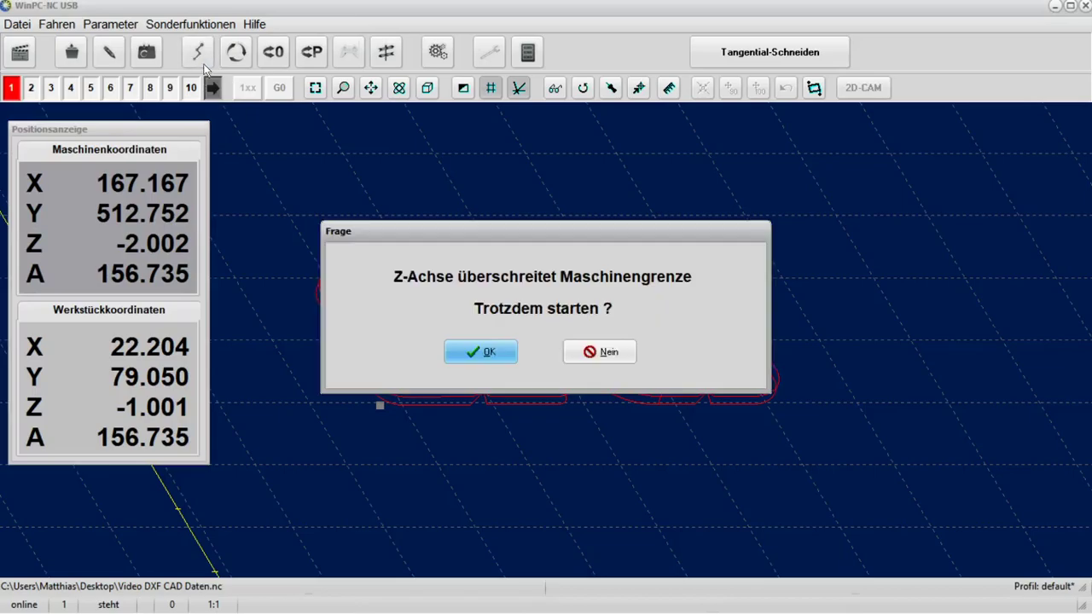
left_click(498, 359)
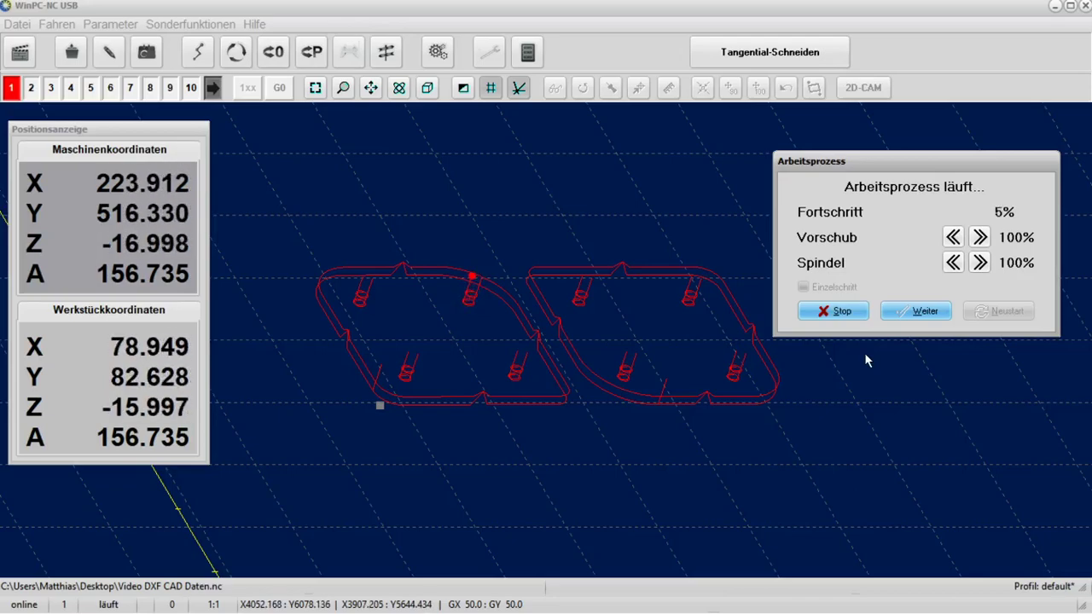
left_click(843, 311)
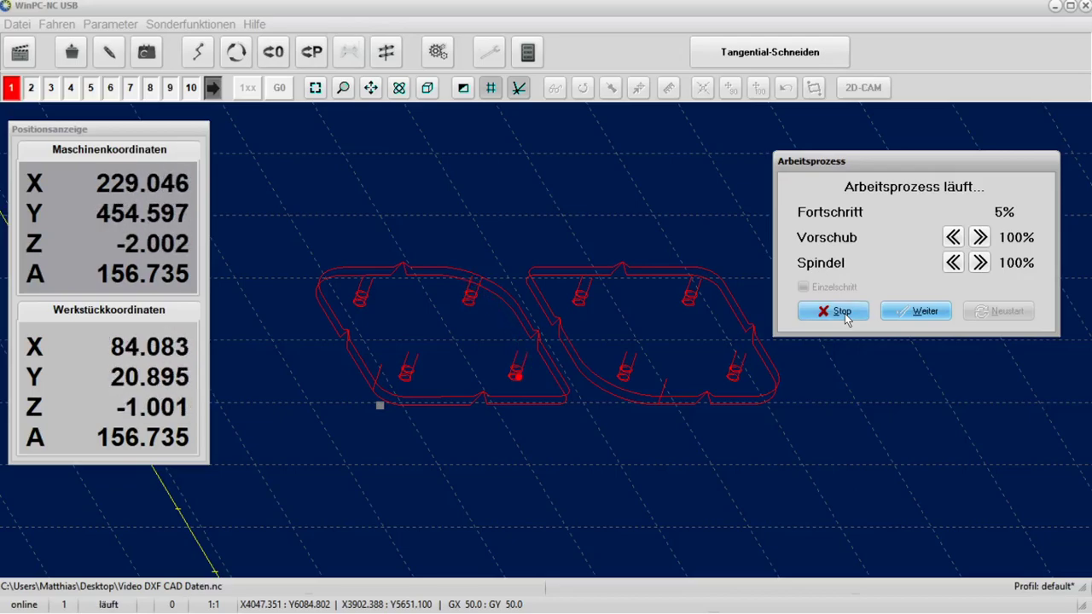